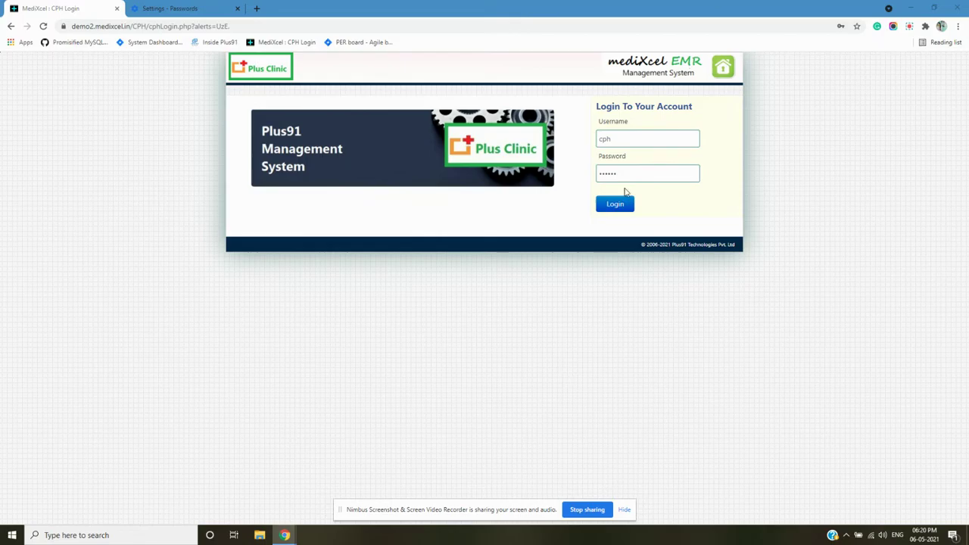
- Log in with the prefilled credentials, dismiss the password breach warning and open Inventory Management
click(614, 206)
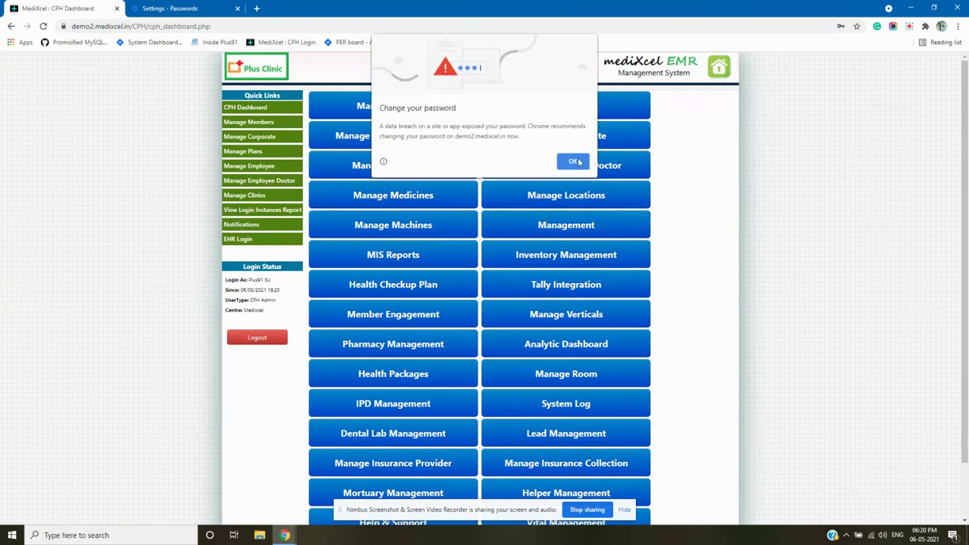
click(573, 161)
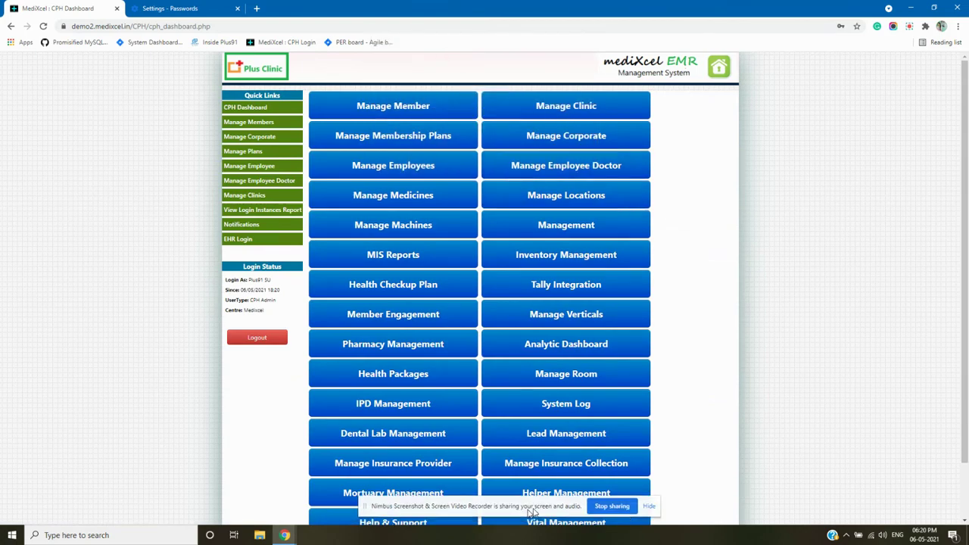
scroll(763, 289, down, 1)
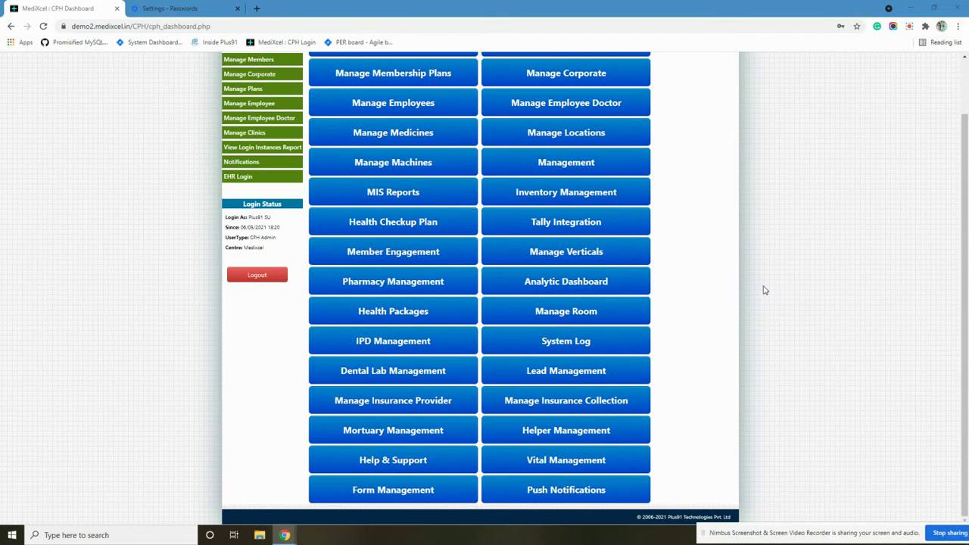
scroll(763, 289, up, 1)
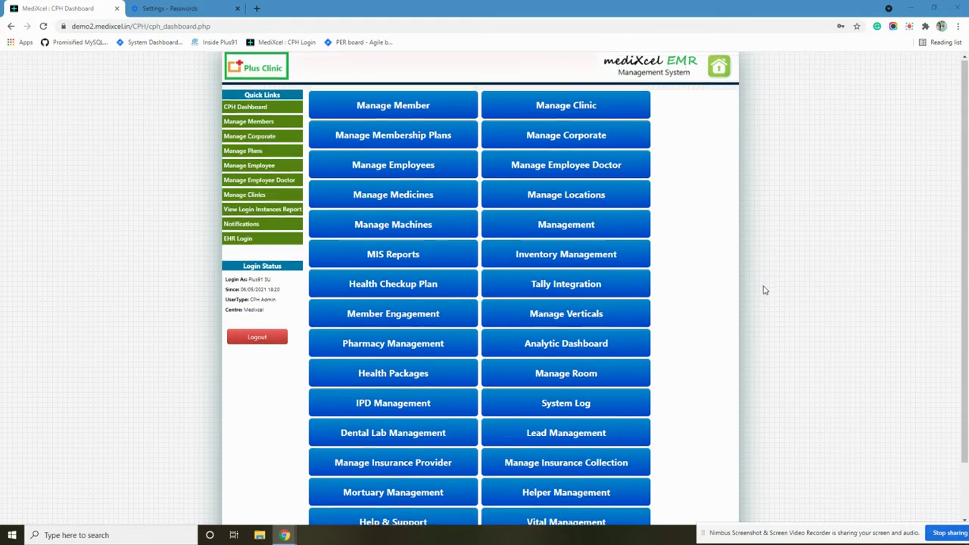
click(535, 256)
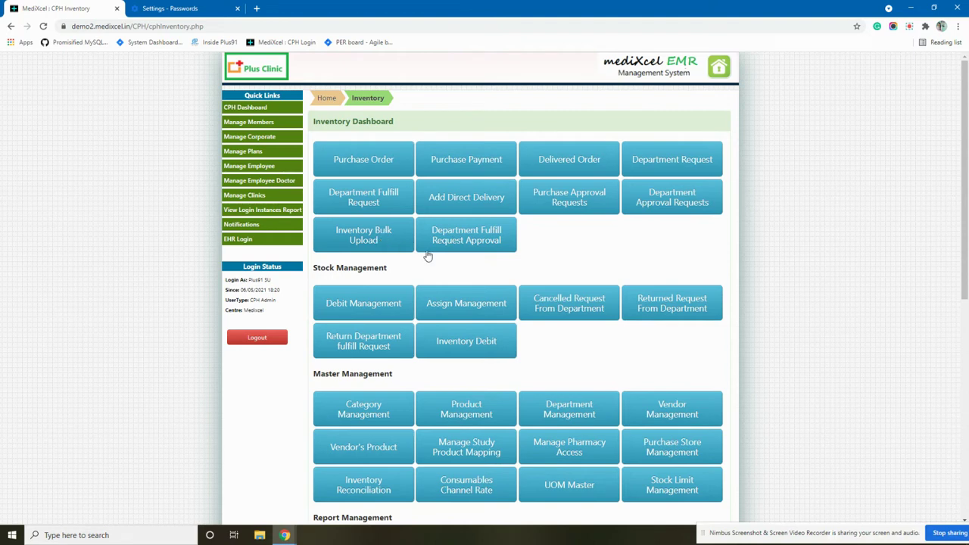
- Review the pending department requests list, including its quantity, price and action columns, and return to the inventory dashboard
click(639, 165)
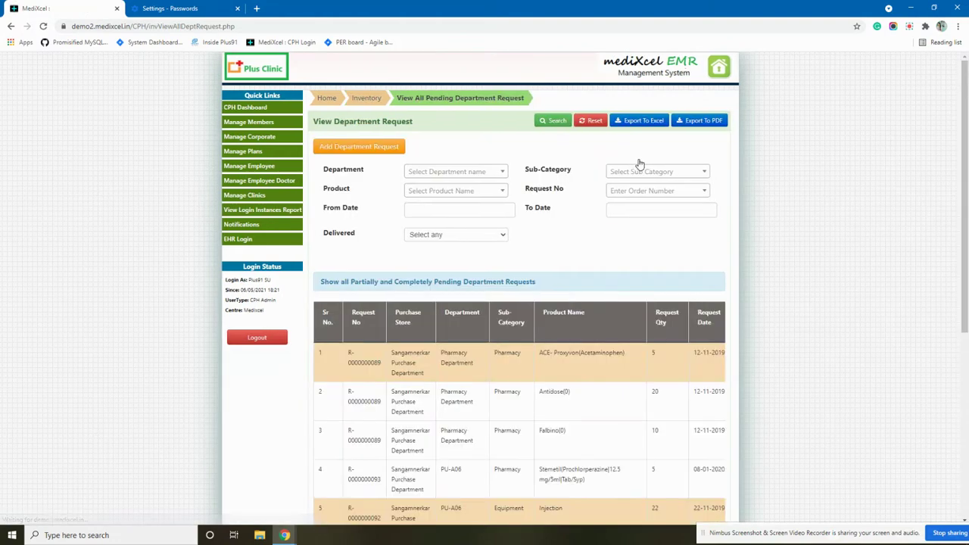
scroll(607, 311, down, 3)
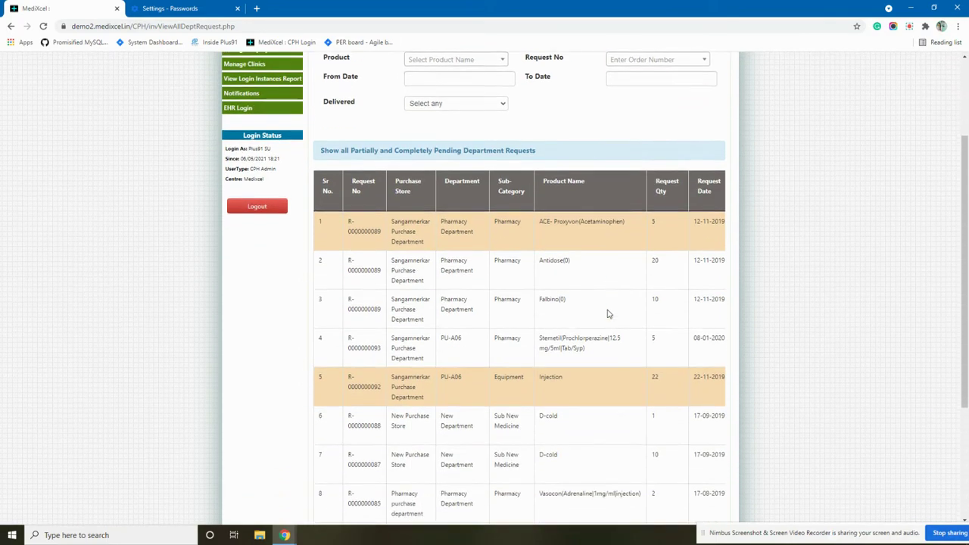
scroll(607, 310, down, 3)
drag(522, 454, 668, 449)
scroll(676, 397, up, 2)
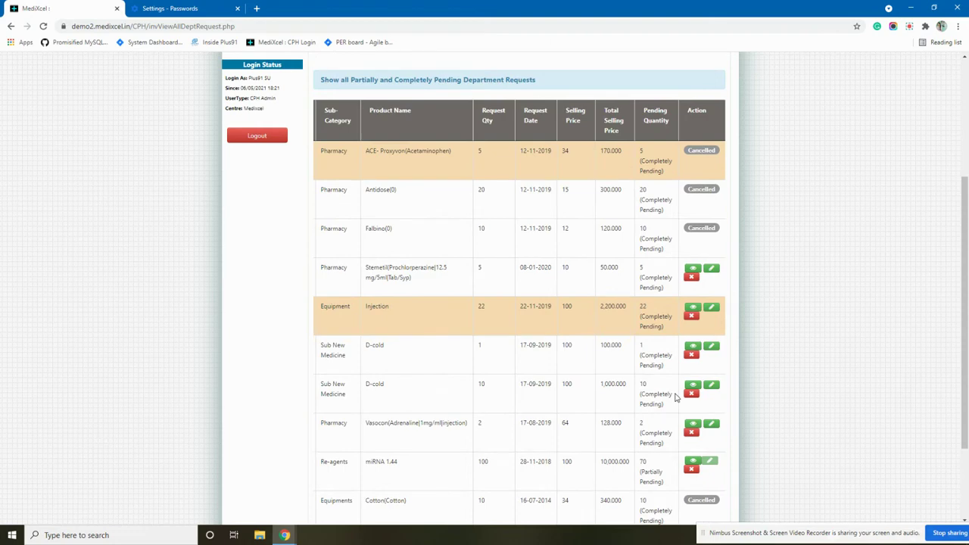
scroll(676, 397, up, 1)
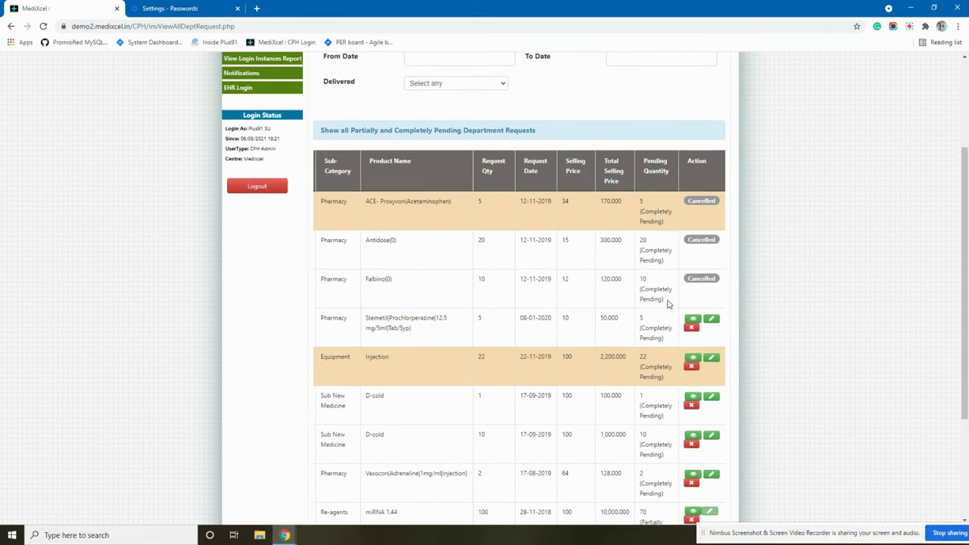
scroll(621, 335, up, 3)
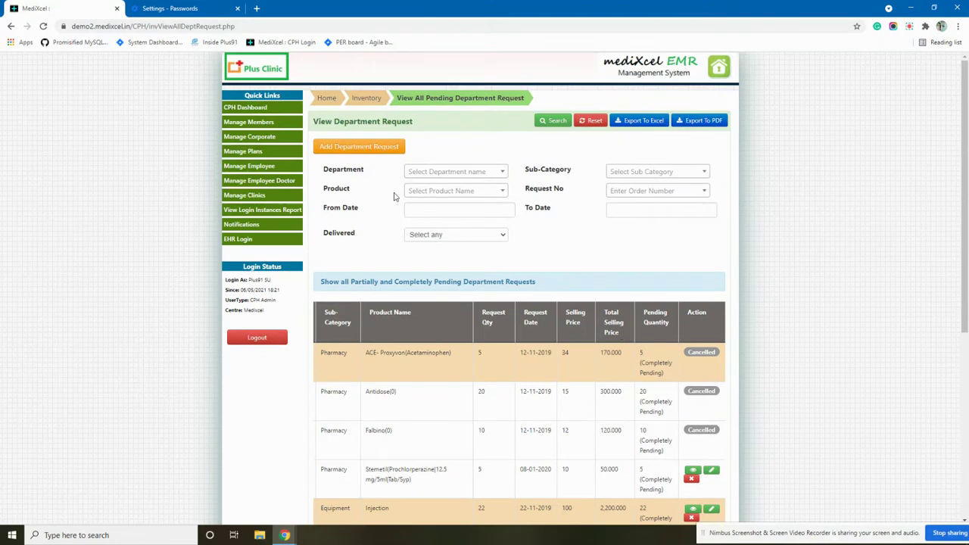
click(10, 27)
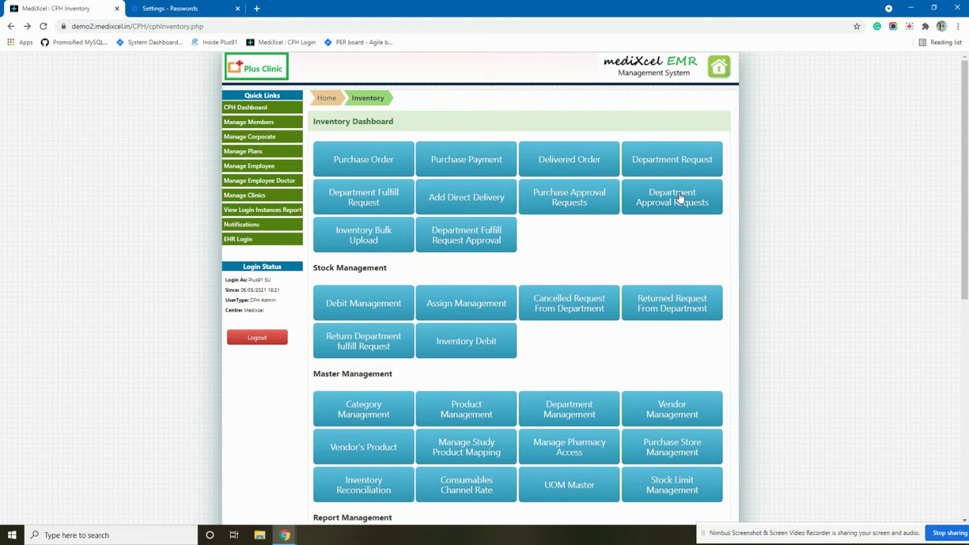
- Review the pending purchase orders across all columns, view the blank Add Purchase Order form and return to the inventory dashboard
click(360, 161)
scroll(453, 238, down, 2)
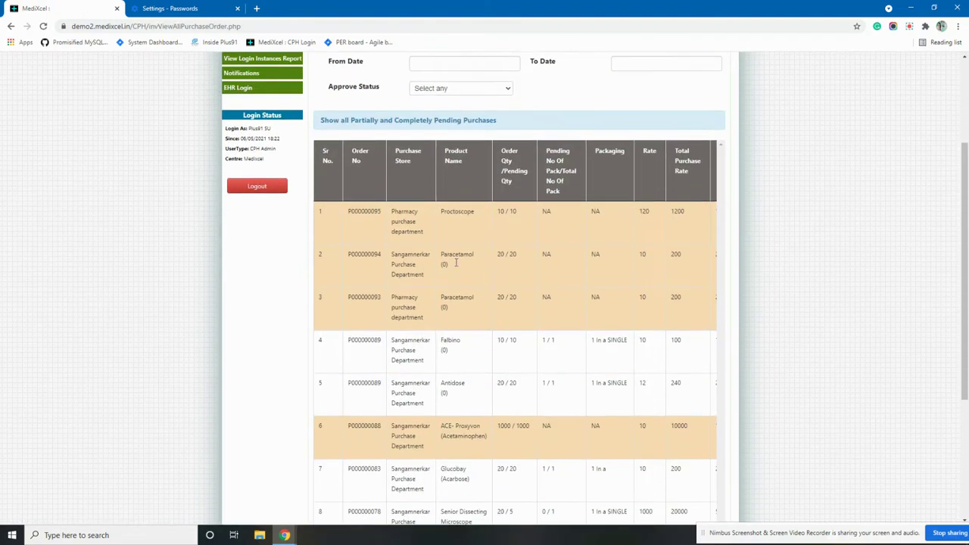
scroll(493, 397, down, 3)
drag(508, 436, 634, 424)
scroll(657, 384, up, 5)
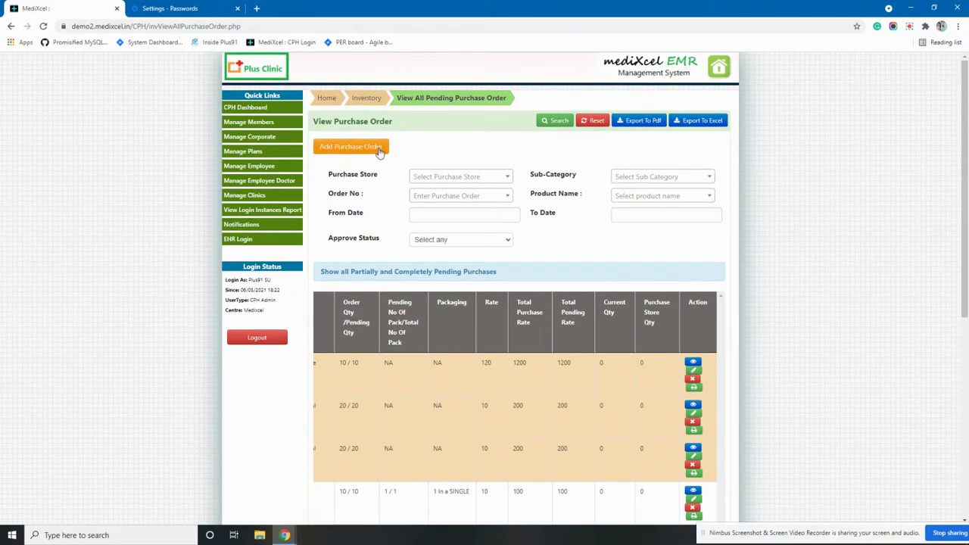
click(377, 148)
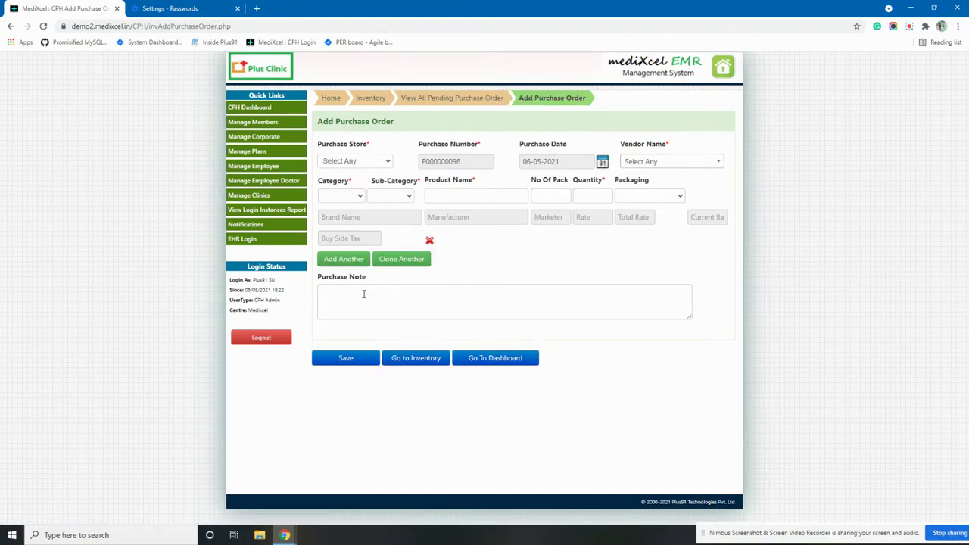
click(9, 30)
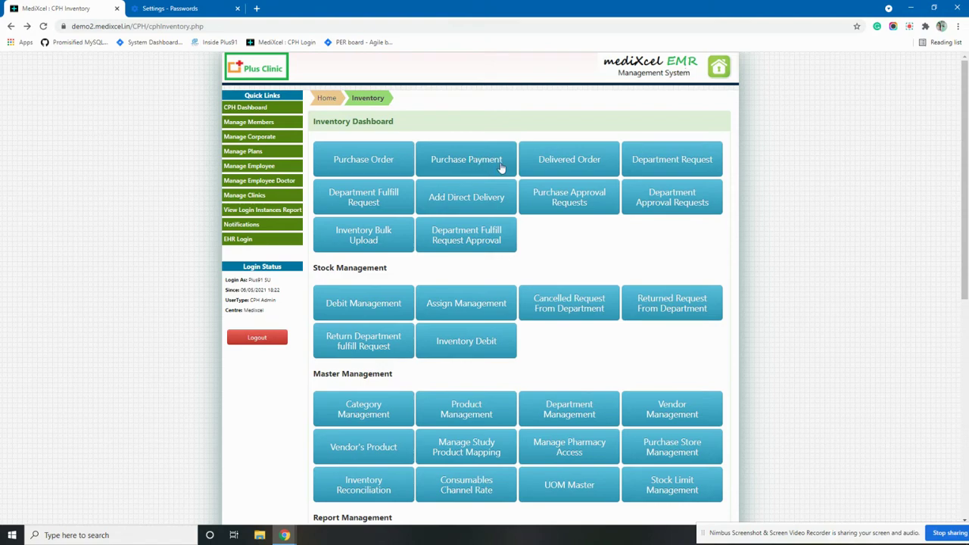
- Review the delivered orders list, including its packaging, cost and delivery status columns, and return to the inventory dashboard
click(553, 162)
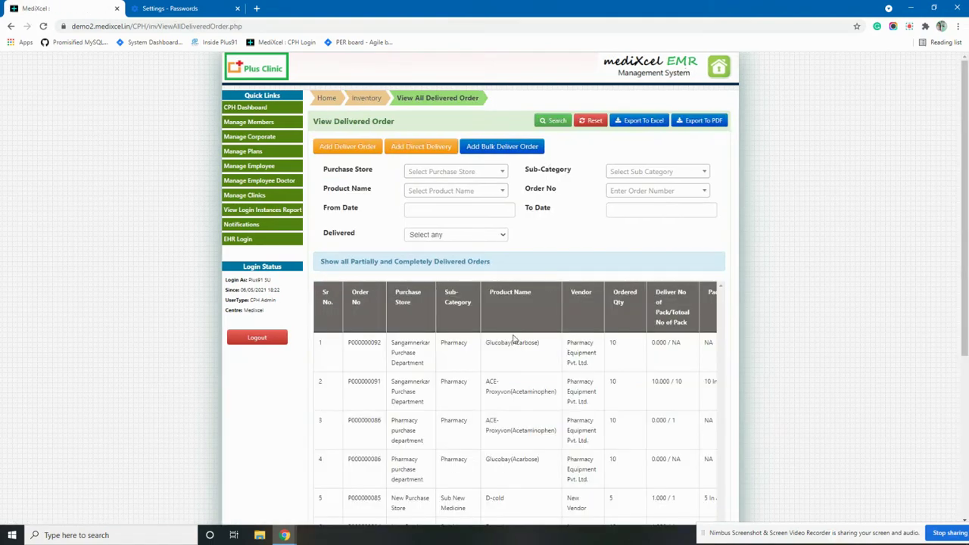
scroll(515, 340, down, 4)
drag(549, 467, 695, 469)
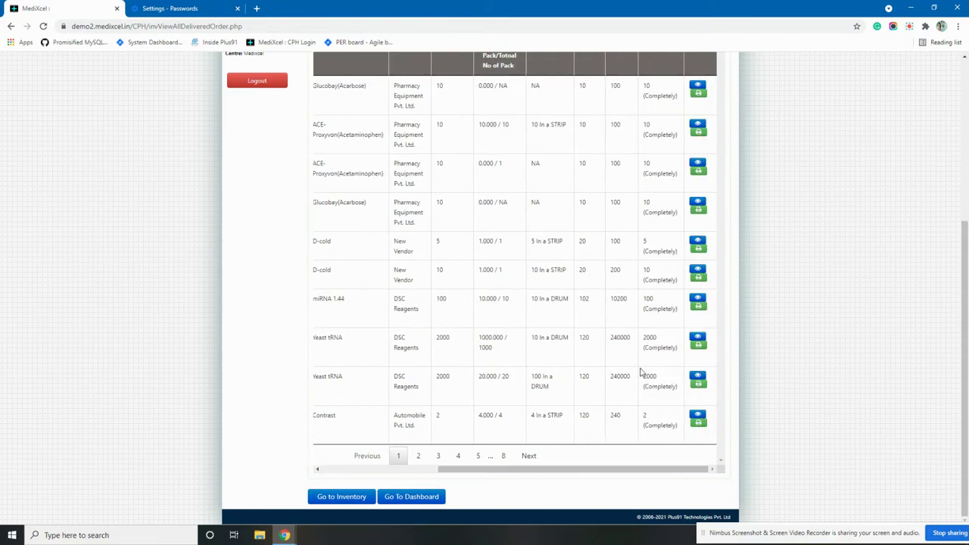
scroll(642, 373, up, 3)
scroll(642, 373, up, 1)
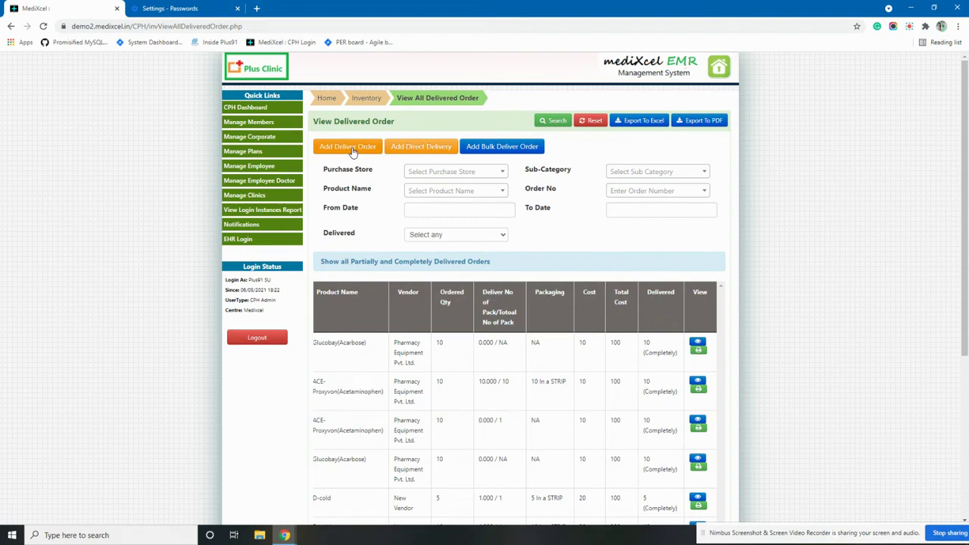
click(12, 26)
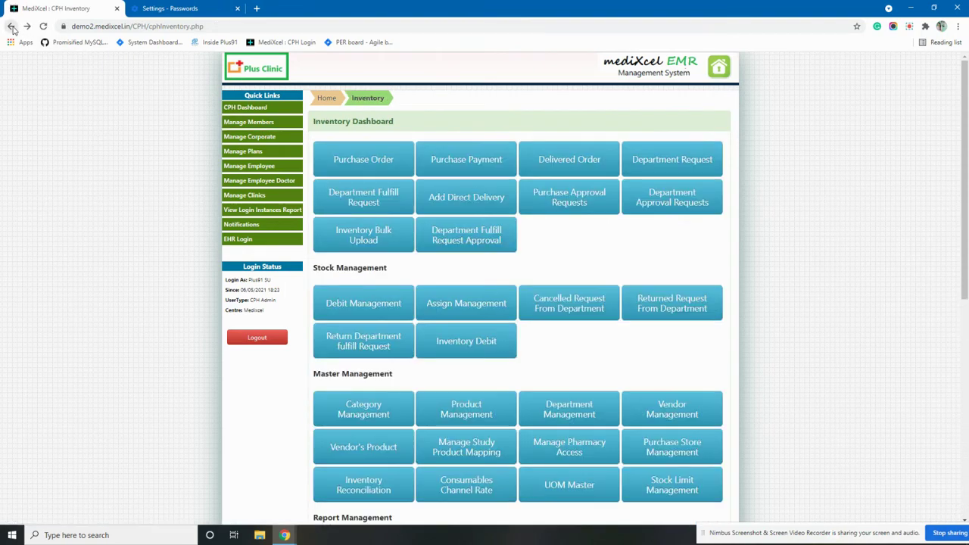
- Review the fulfilled department requests list through its price and delivery columns, and return to the inventory dashboard
click(377, 201)
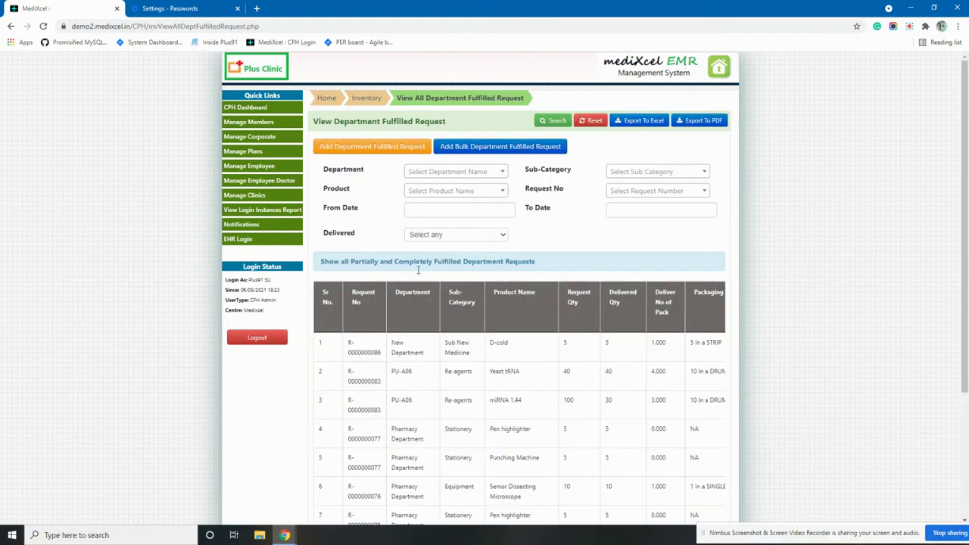
scroll(549, 337, down, 3)
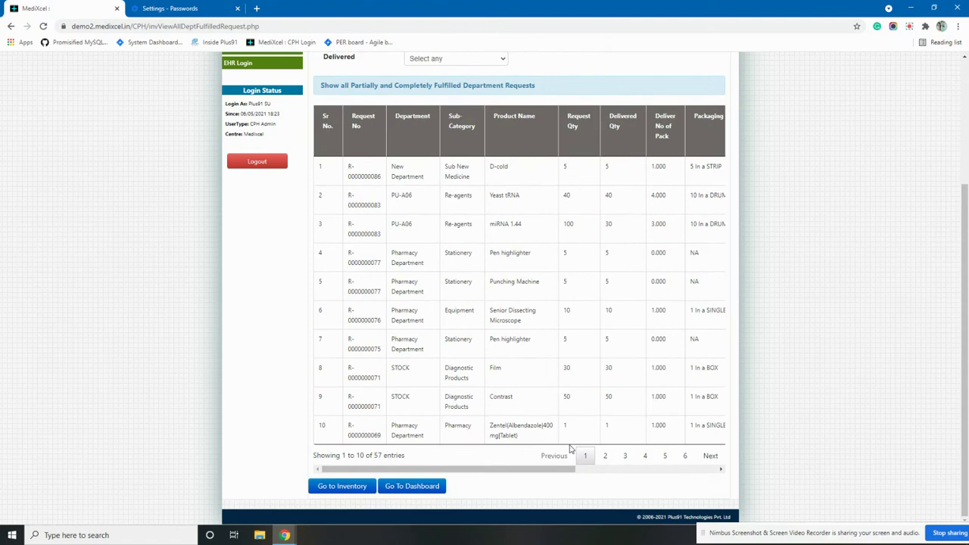
drag(560, 468, 718, 480)
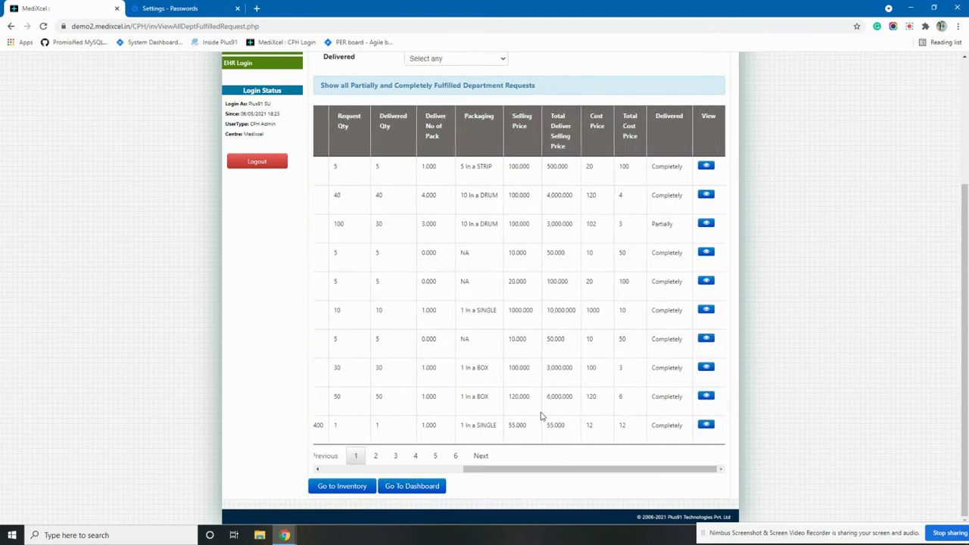
click(11, 27)
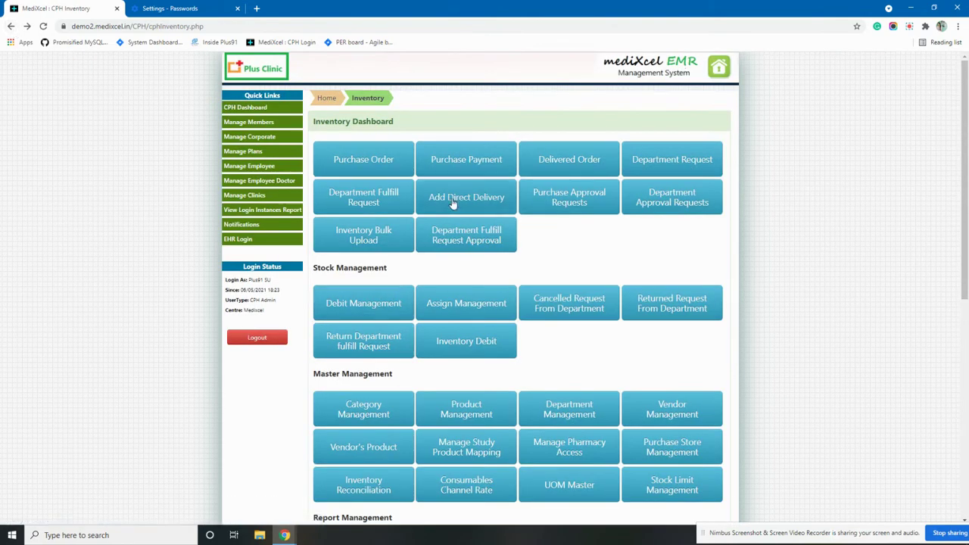
- View the direct delivery order form and the Debit Management options, returning to the inventory dashboard after each
click(459, 198)
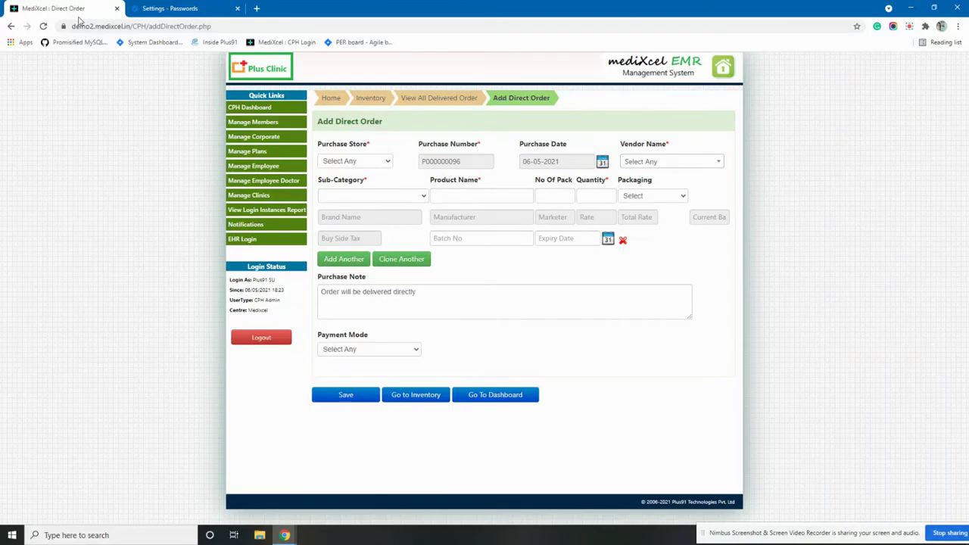
click(11, 28)
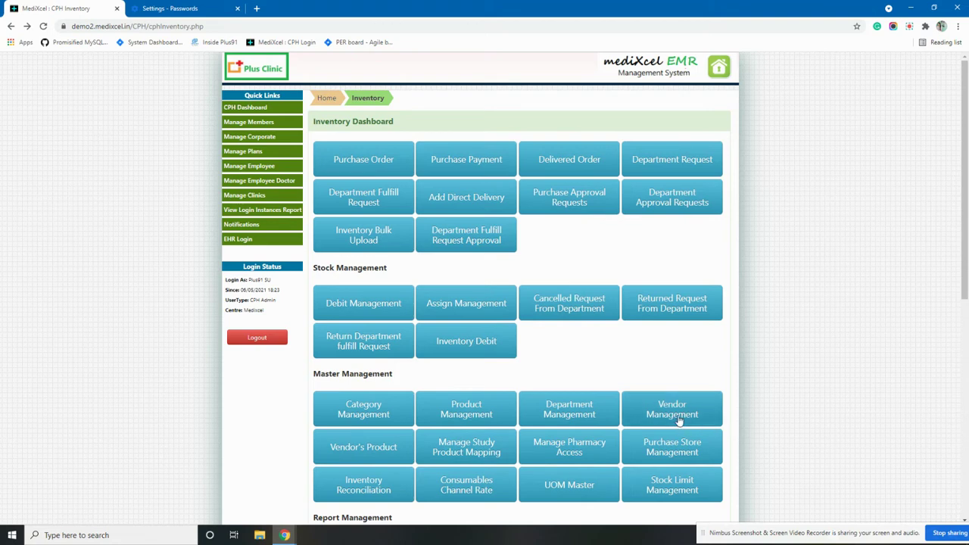
click(351, 308)
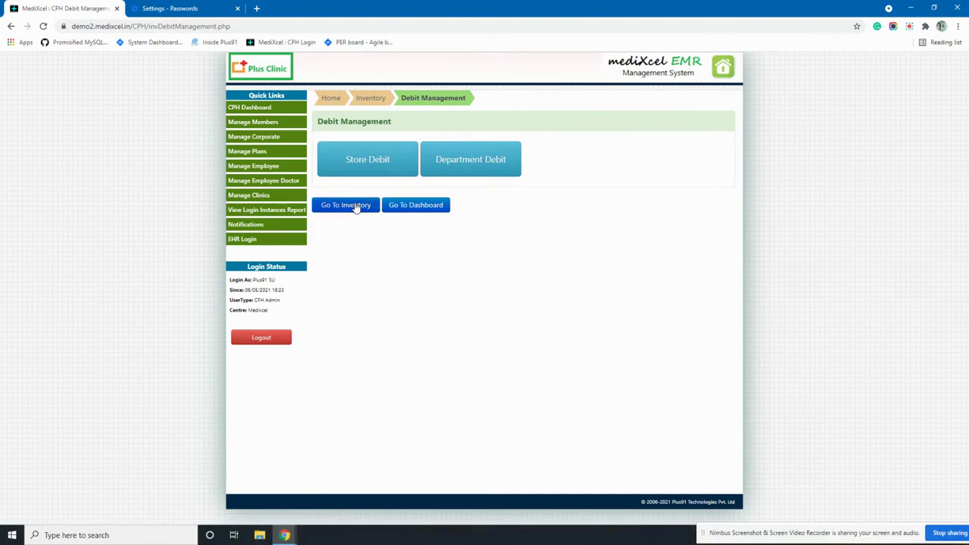
click(11, 27)
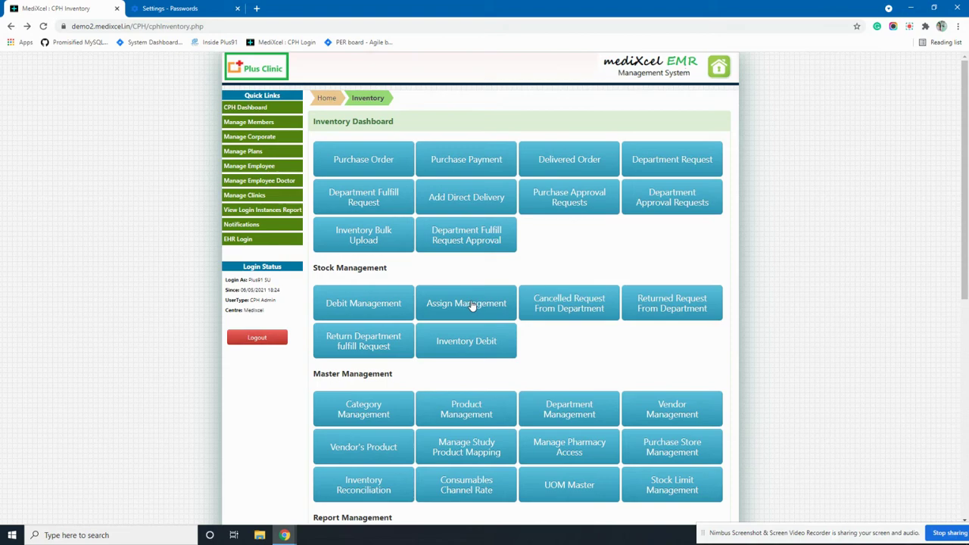
- View the cancelled department requests and the Inventory Debit form, returning to the inventory dashboard after each
click(589, 312)
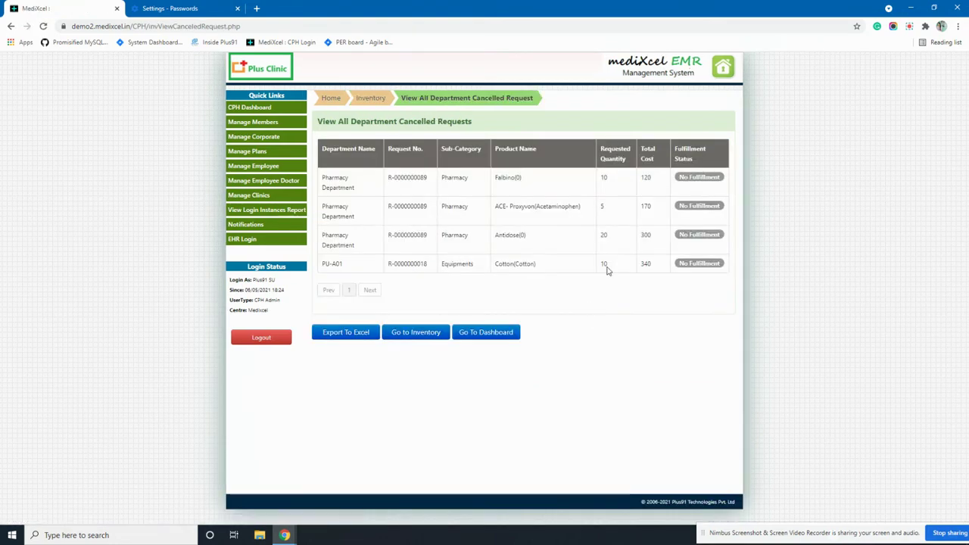
click(12, 27)
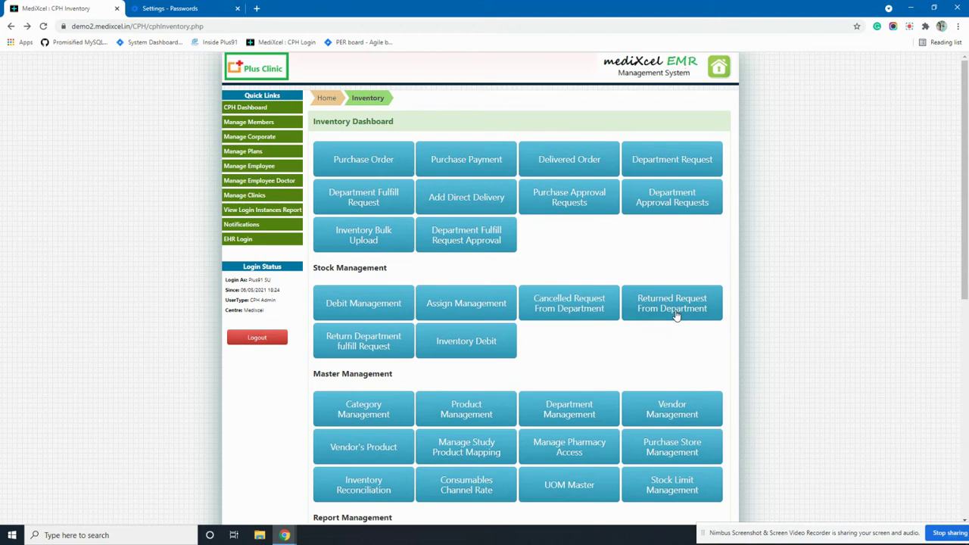
scroll(676, 316, down, 1)
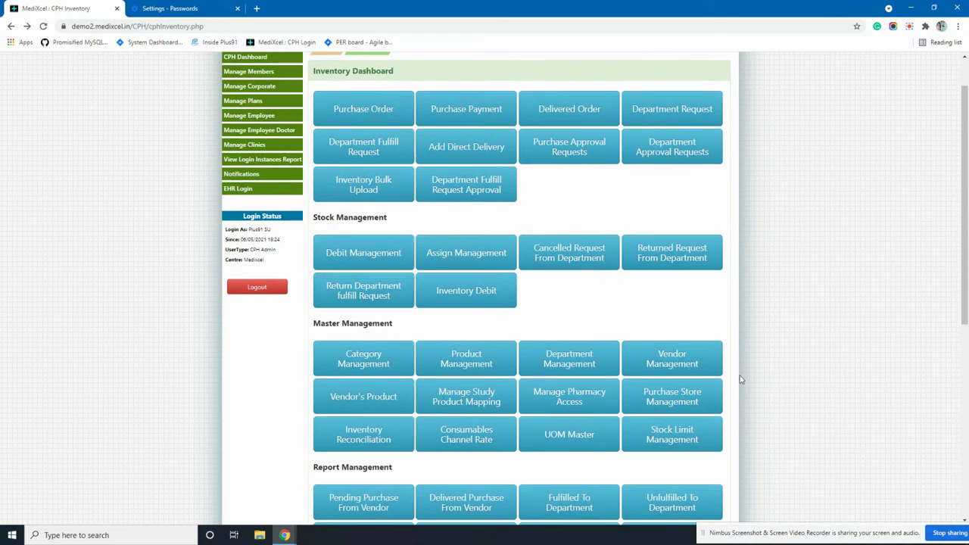
scroll(664, 311, down, 1)
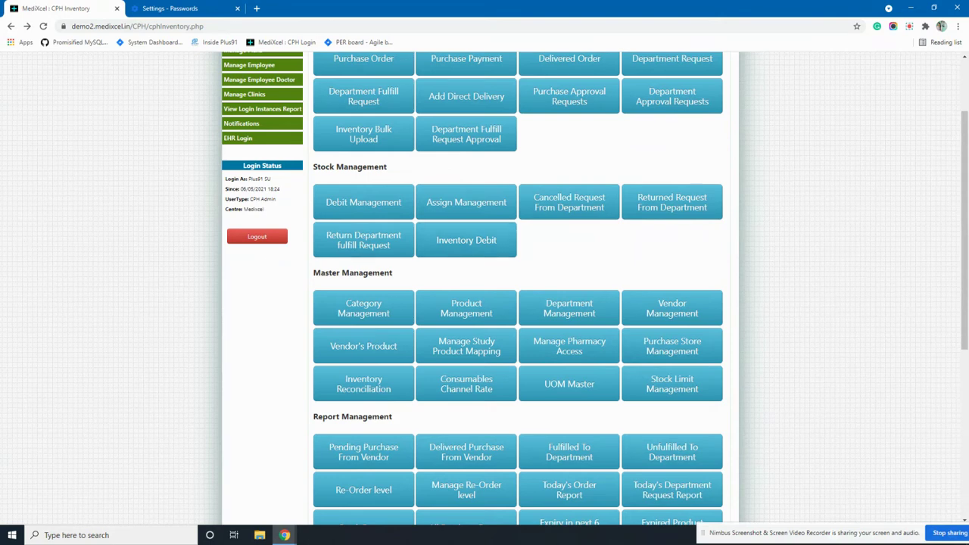
click(457, 250)
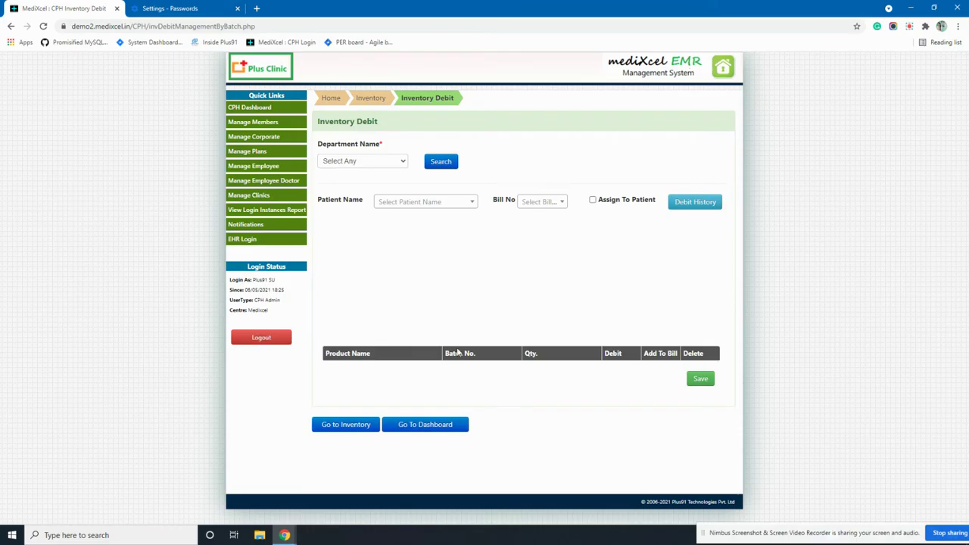
click(11, 28)
- View the Category Management options under Master Management and return to the inventory dashboard
scroll(265, 329, down, 1)
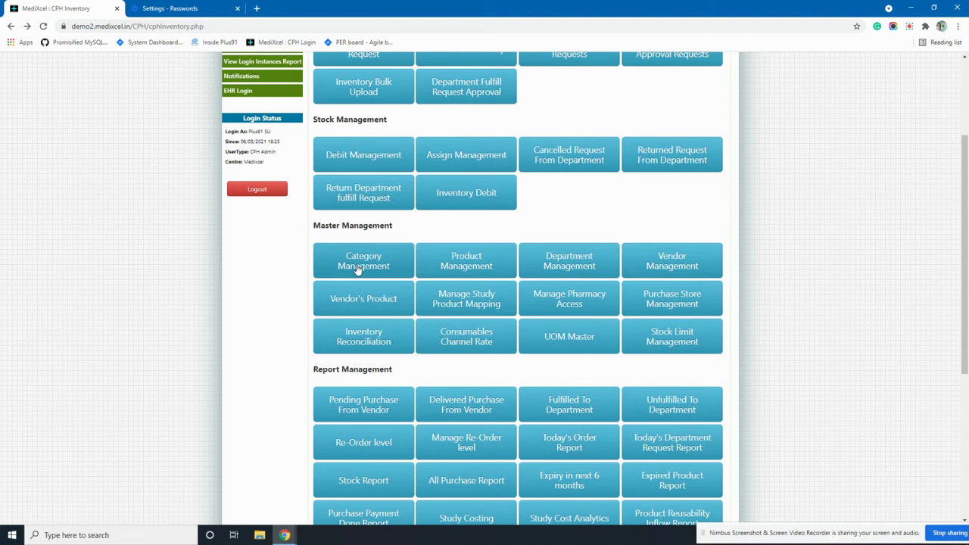
click(359, 270)
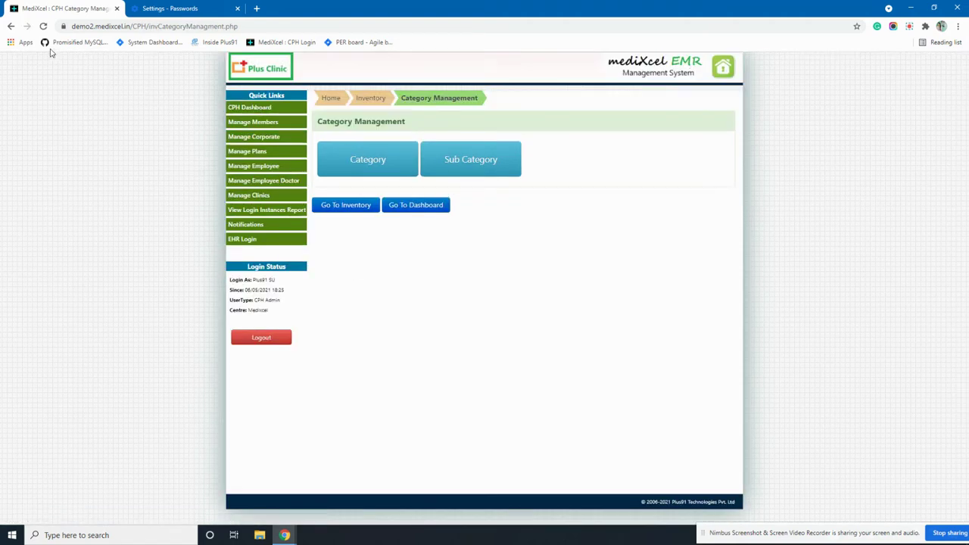
click(12, 27)
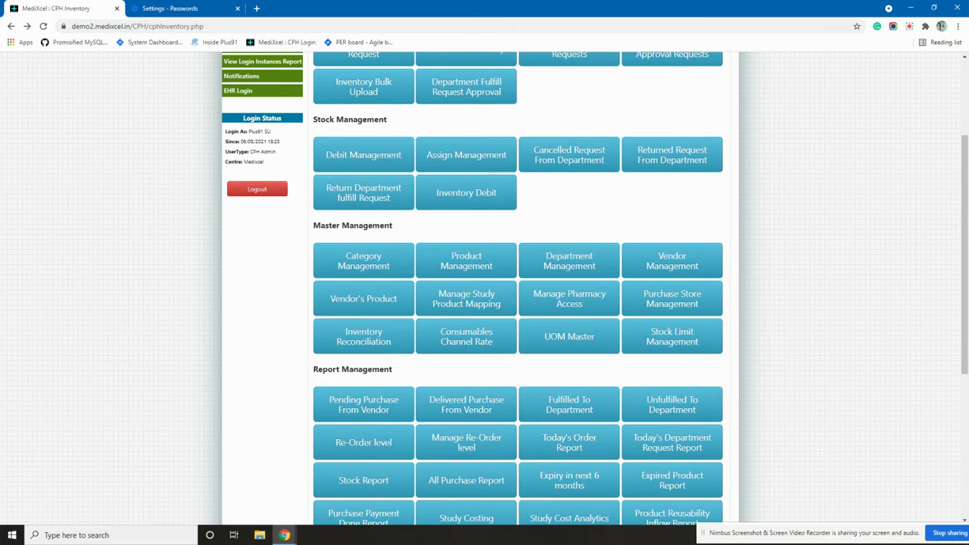
- Search the pending purchases from vendors starting 1 March 2021, view the resulting report, and return to the inventory dashboard
scroll(451, 384, down, 1)
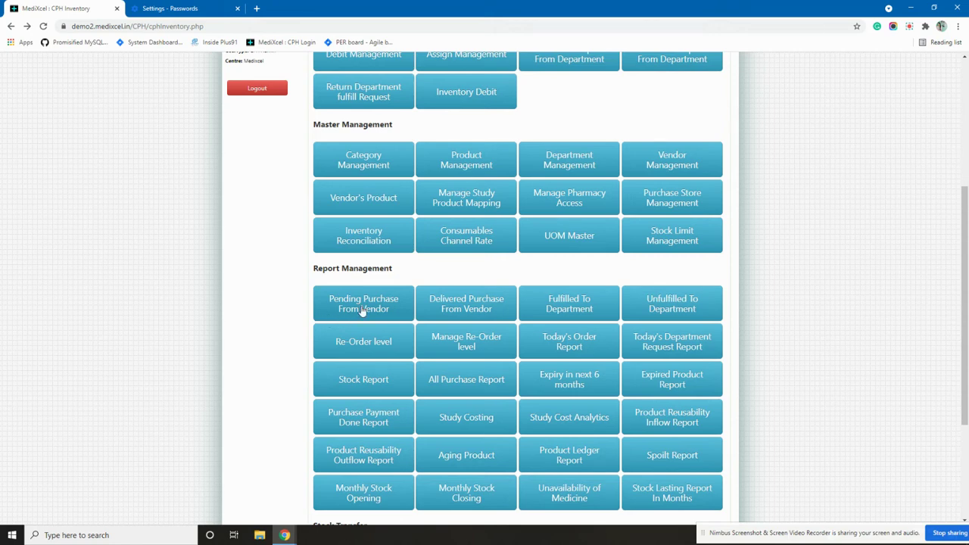
scroll(362, 311, down, 1)
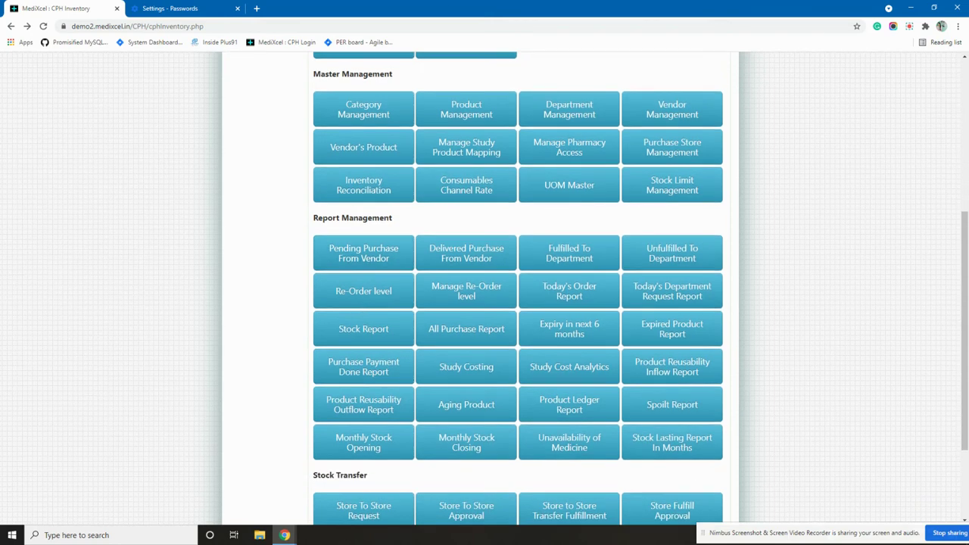
click(358, 259)
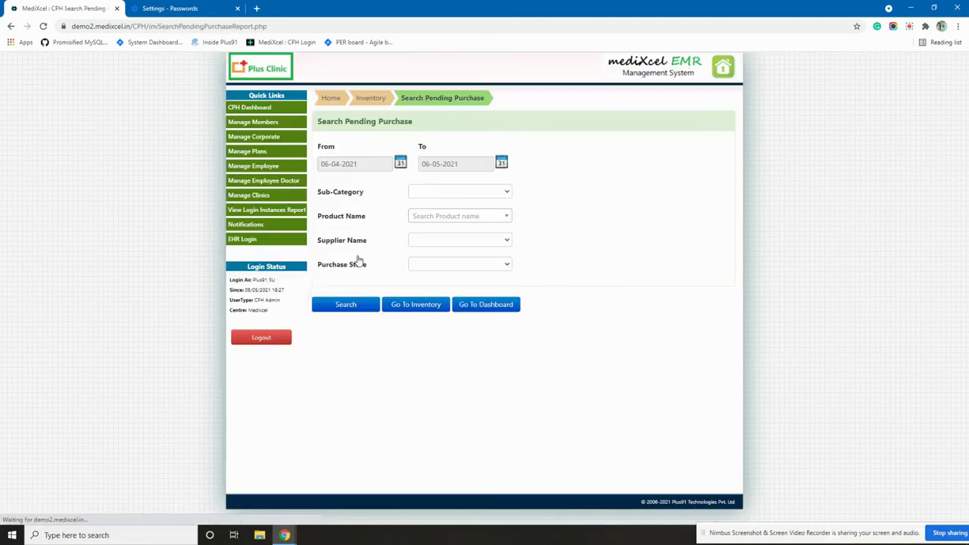
click(400, 162)
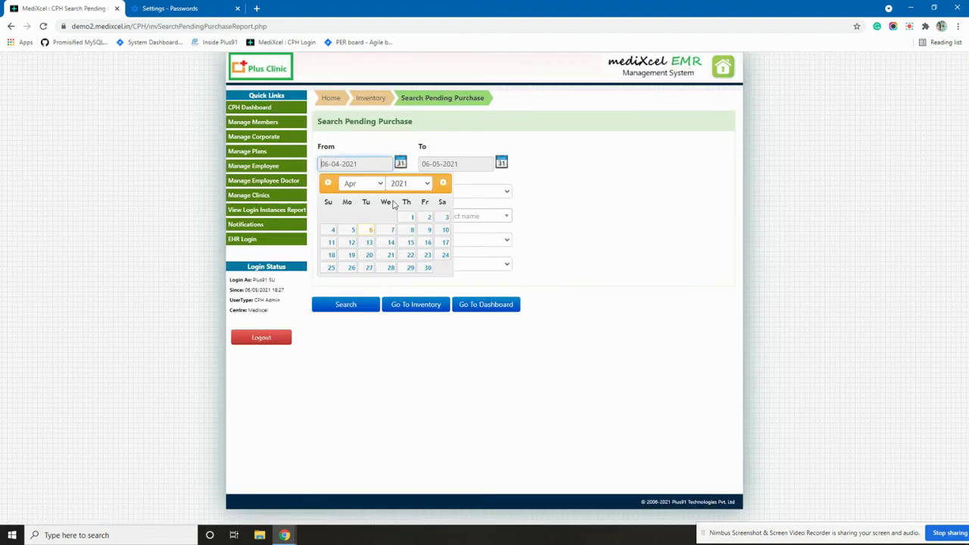
click(328, 184)
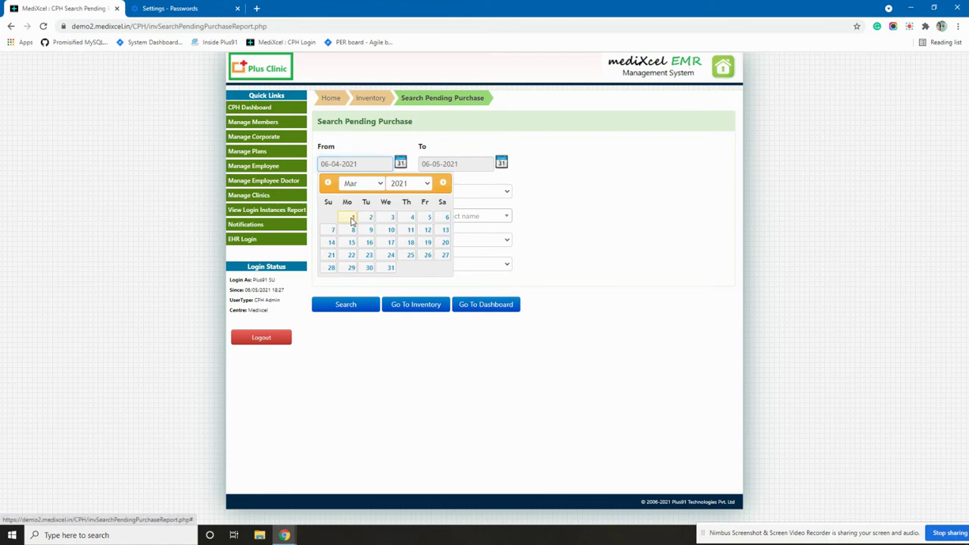
click(349, 218)
click(344, 305)
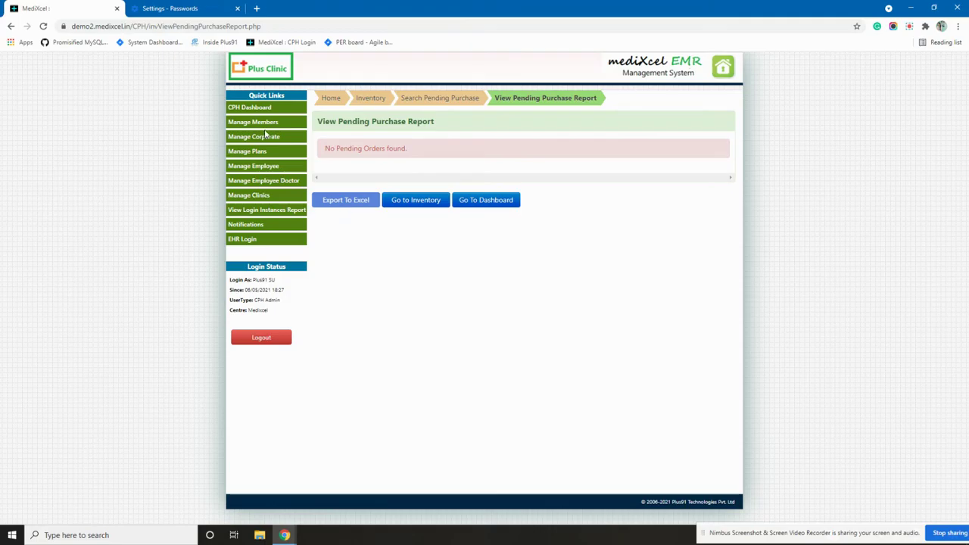
click(10, 26)
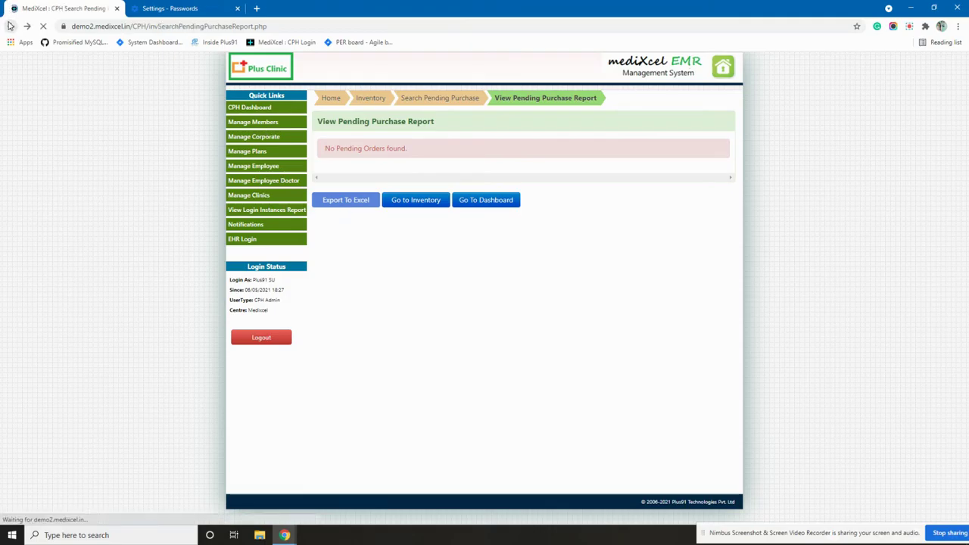
click(10, 25)
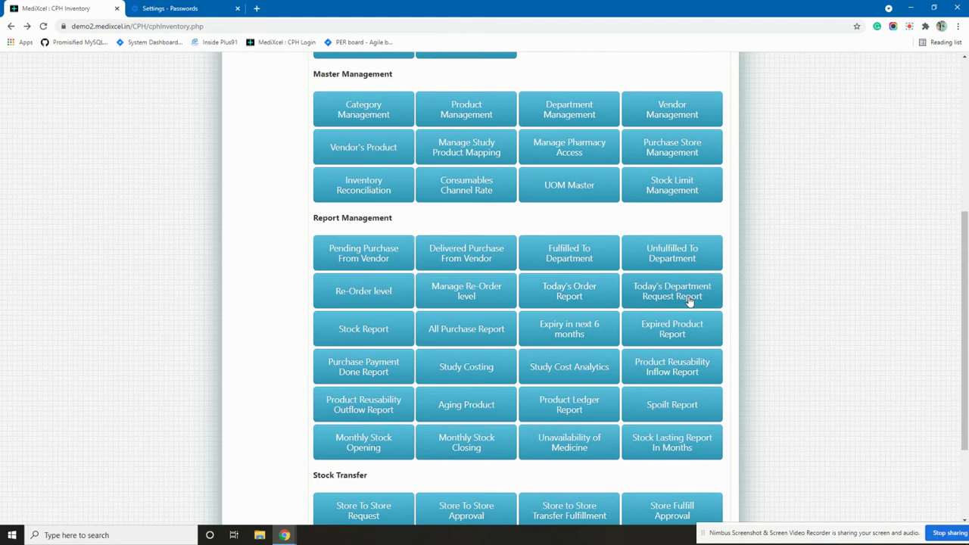
- Review the available report types under Report Management and the store and department transfer options under Stock Transfer
scroll(689, 300, down, 1)
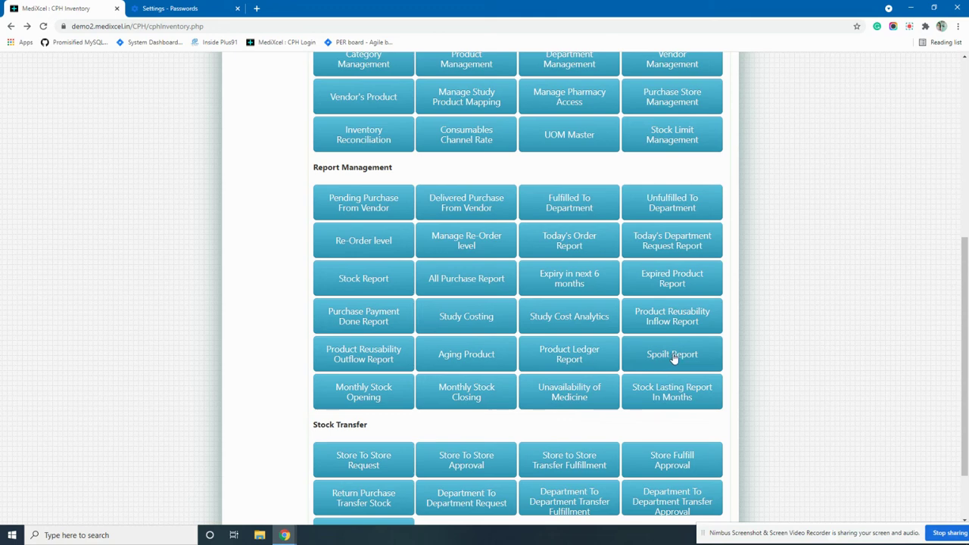
scroll(672, 357, down, 1)
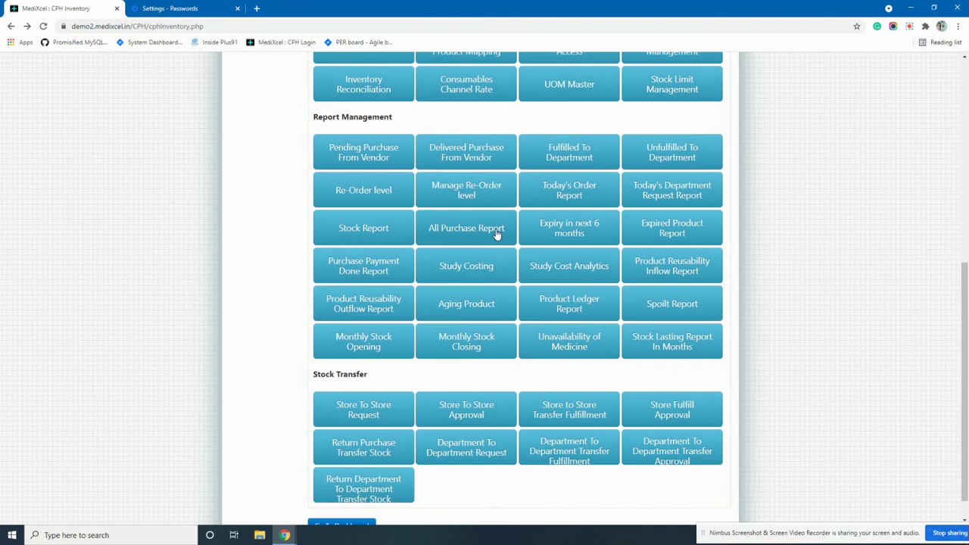
scroll(496, 235, down, 1)
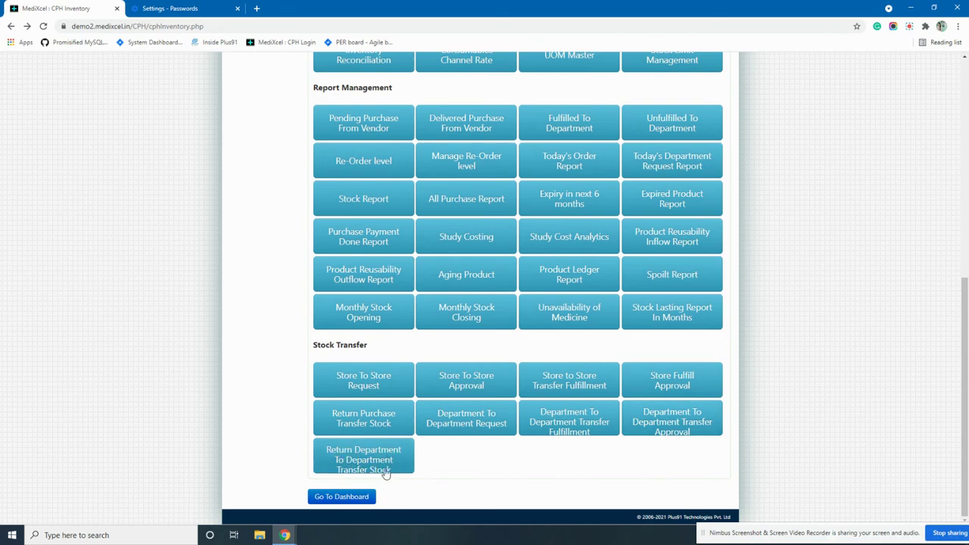
scroll(423, 469, up, 6)
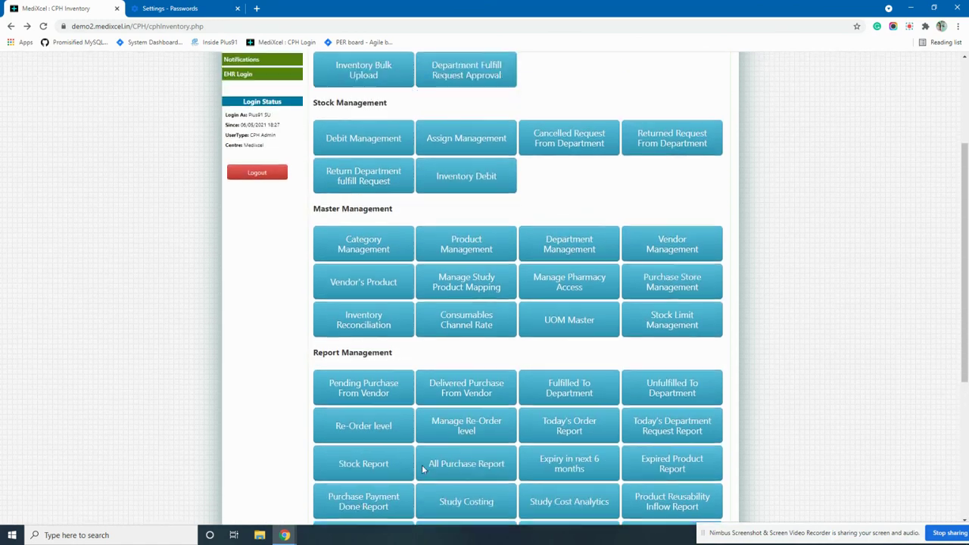
scroll(423, 469, down, 6)
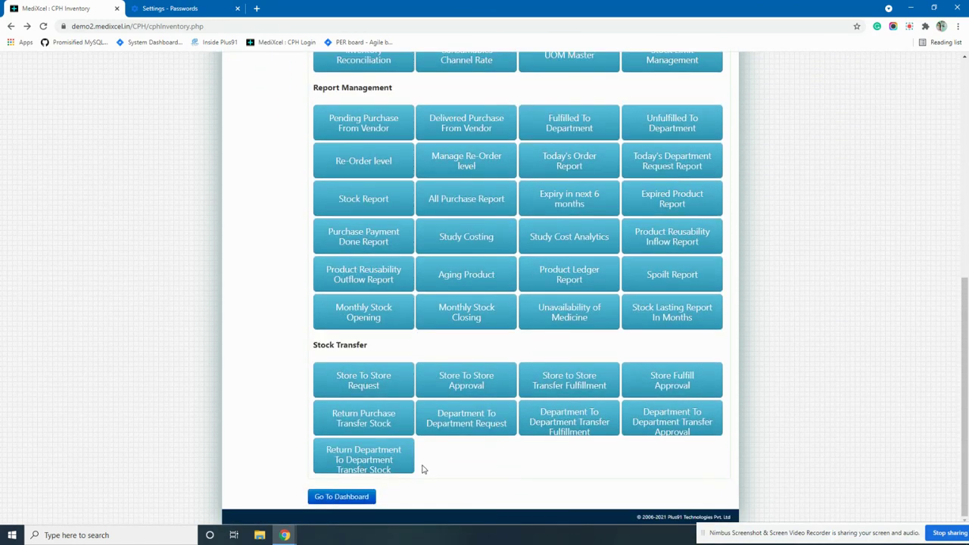
scroll(422, 469, up, 4)
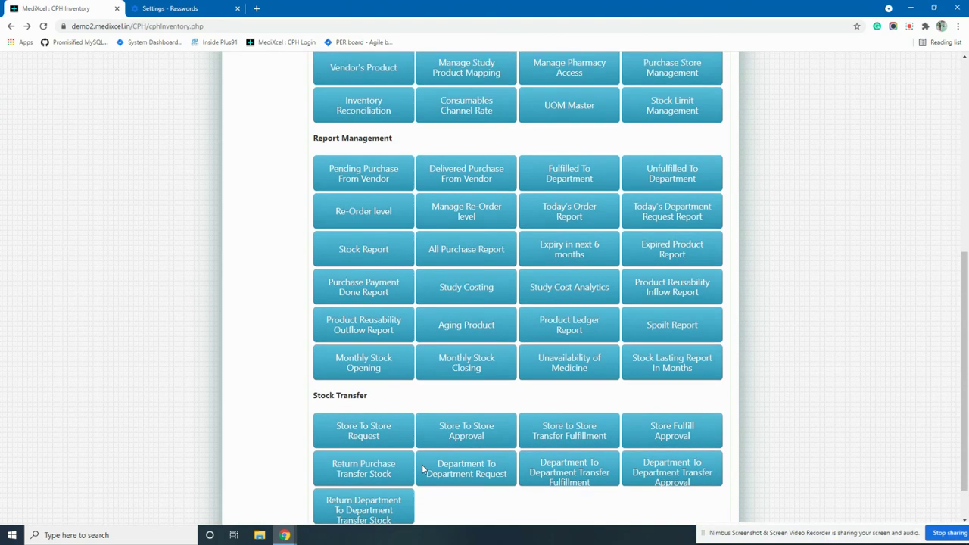
scroll(423, 469, down, 4)
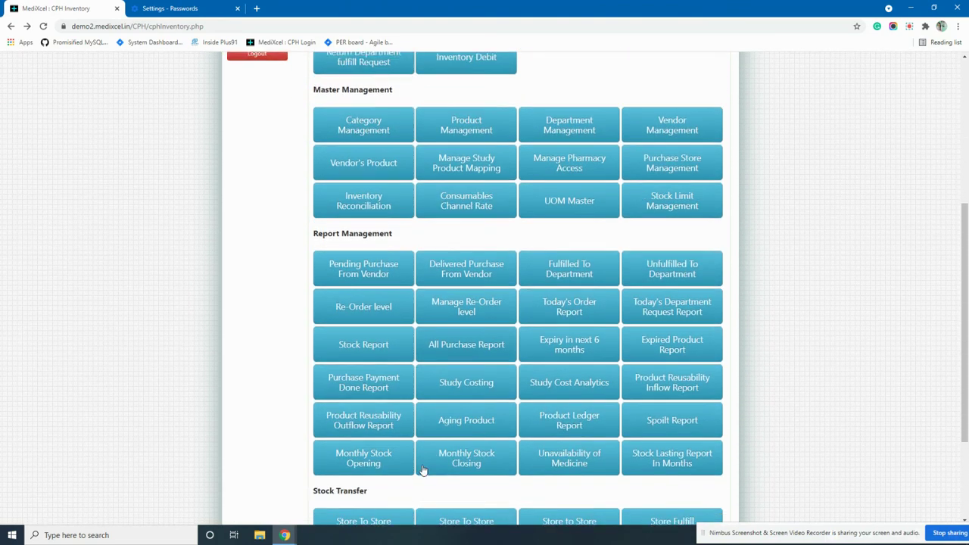